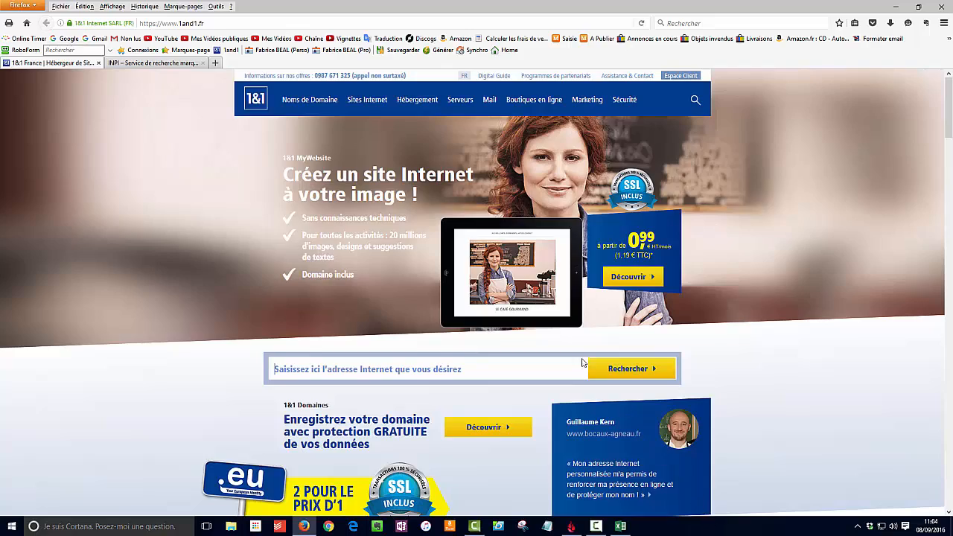
Check whether the domain jecreemonblog.com is available, then clear the domain search
left_click(160, 63)
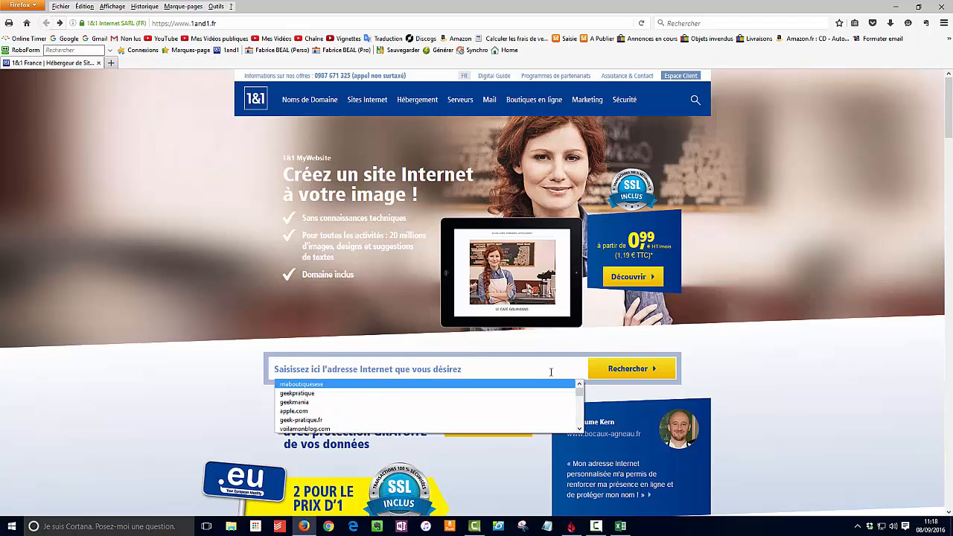
left_click(552, 371)
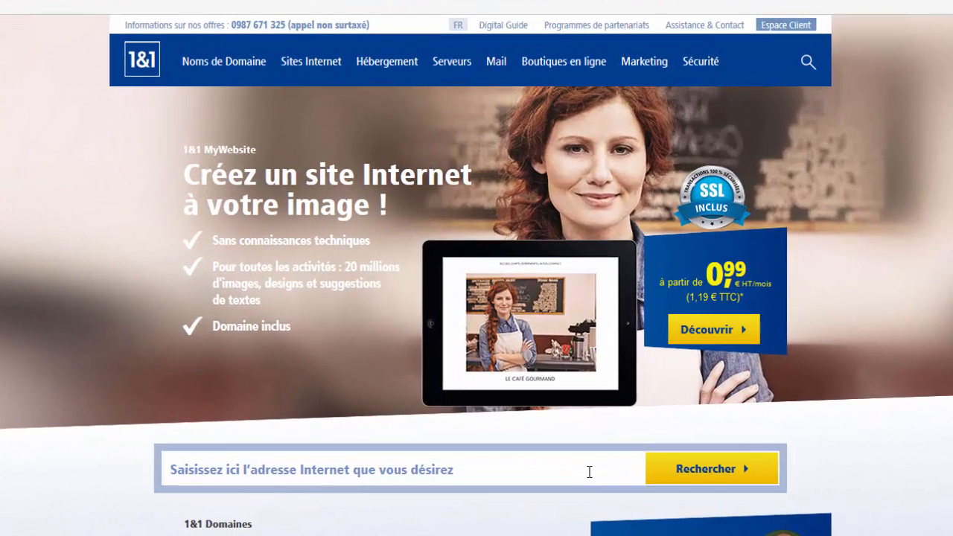
type("jecreemonblog.com")
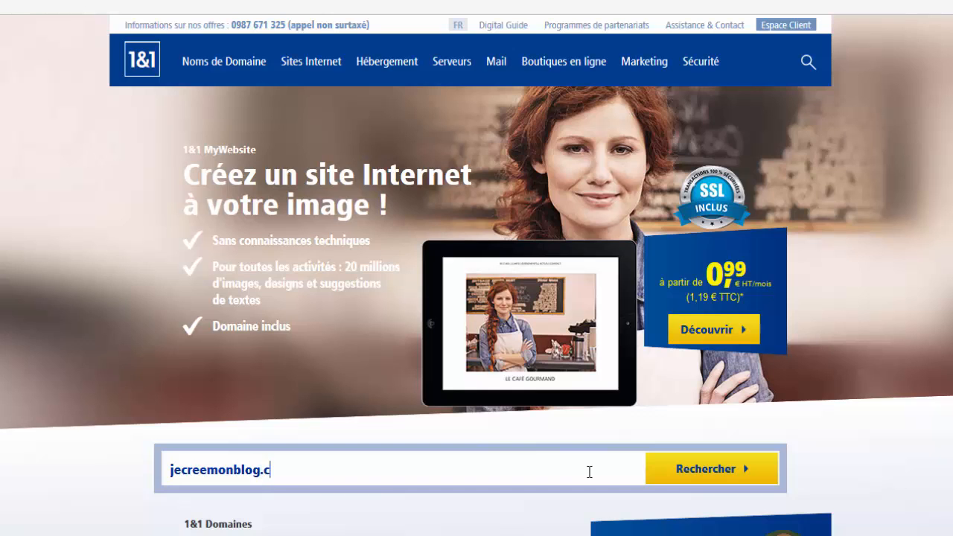
left_click(715, 459)
triple_click(312, 470)
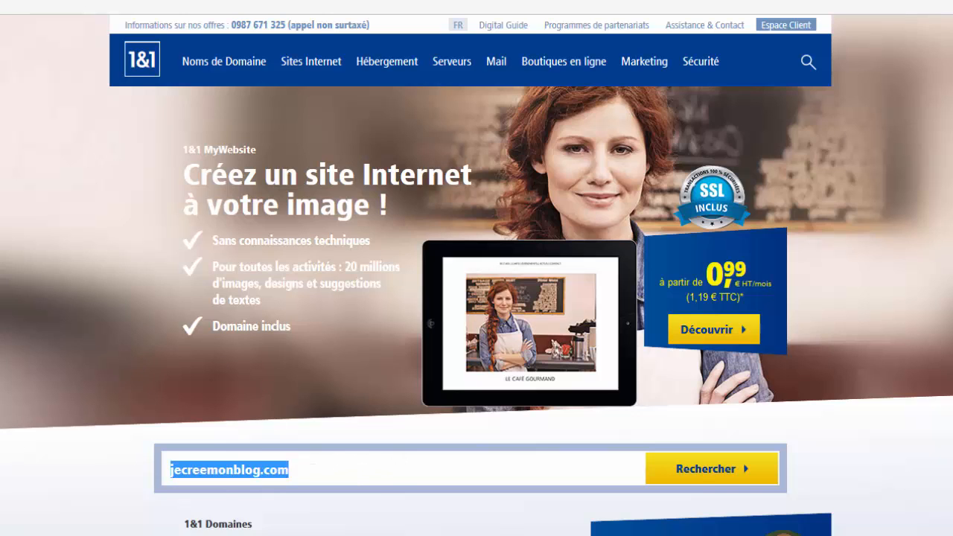
key("BackSpace")
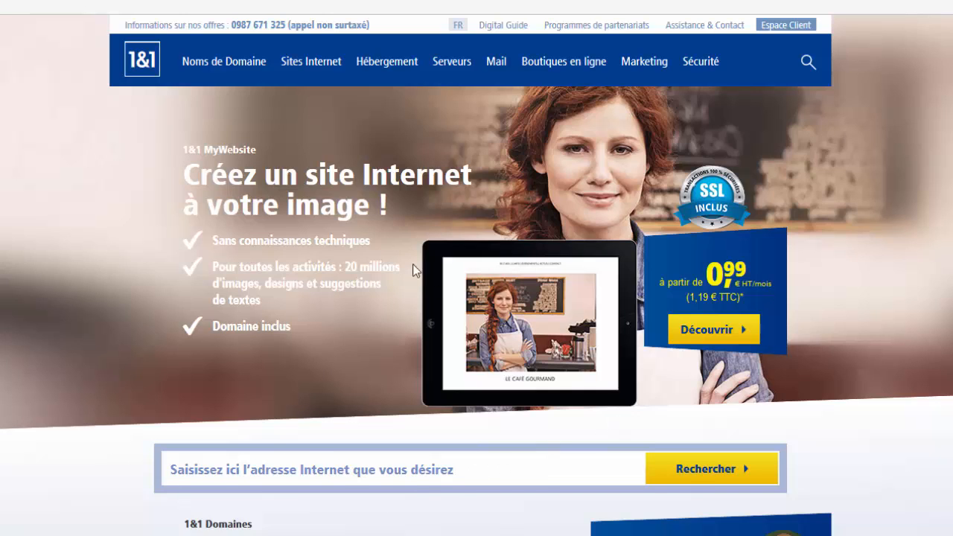
Pick the UNLIMITED pack from the Hébergement Web hosting offers
mouse_move(386, 67)
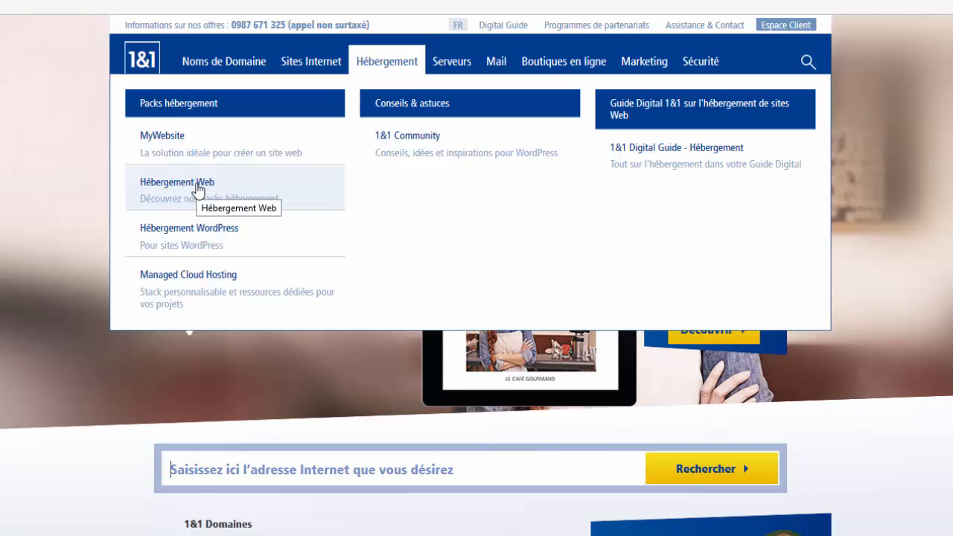
left_click(198, 189)
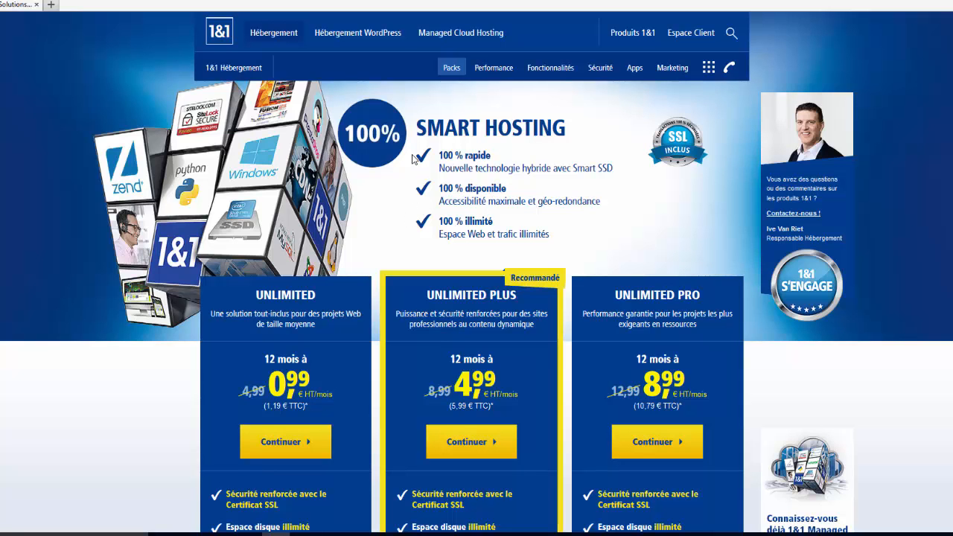
scroll(415, 160, "down", 3)
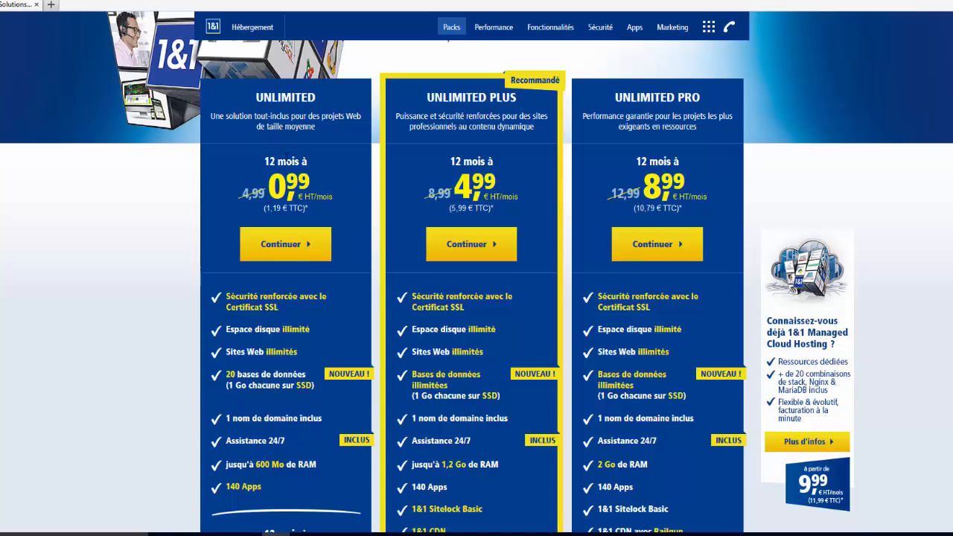
left_click(285, 251)
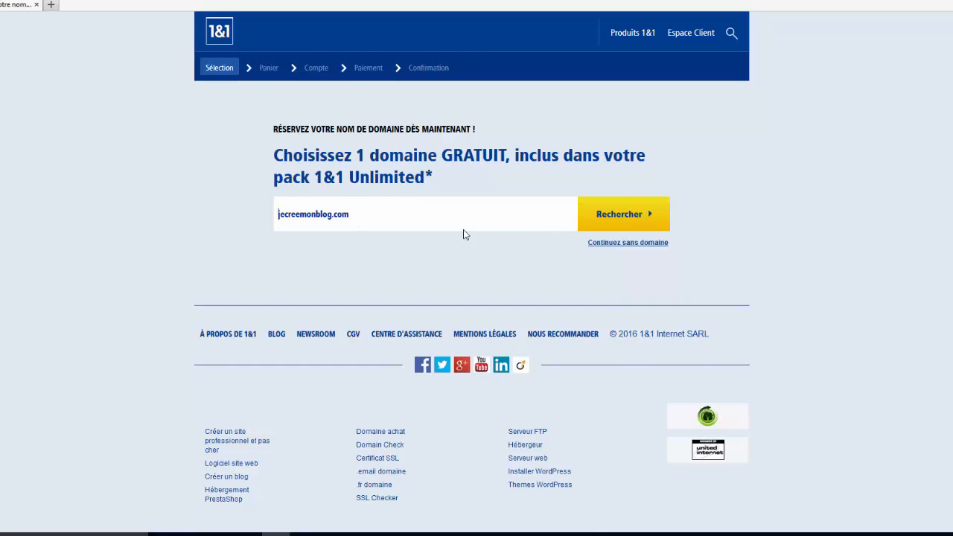
Search jecreemonblog.com as the free domain and choose it with the Unlimited pack
left_click(621, 219)
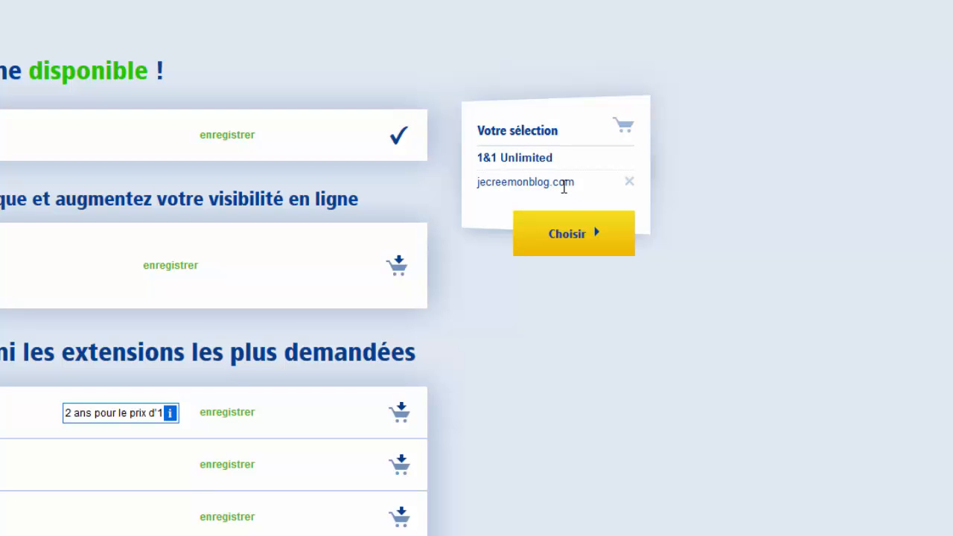
left_click(576, 240)
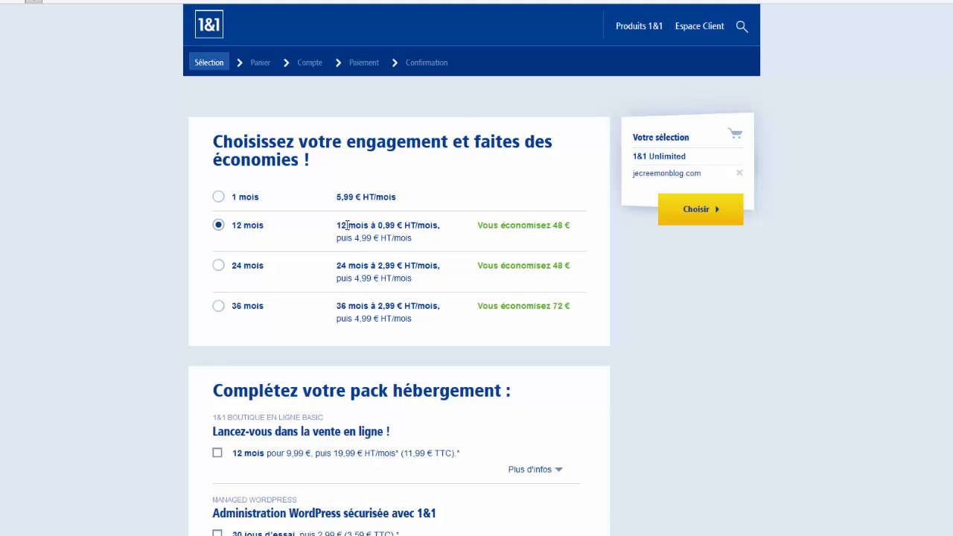
Go to the cart and review 1&1 Unlimited (12 mois) plus free jecreemonblog.com at 0,99 € HT
left_click(698, 212)
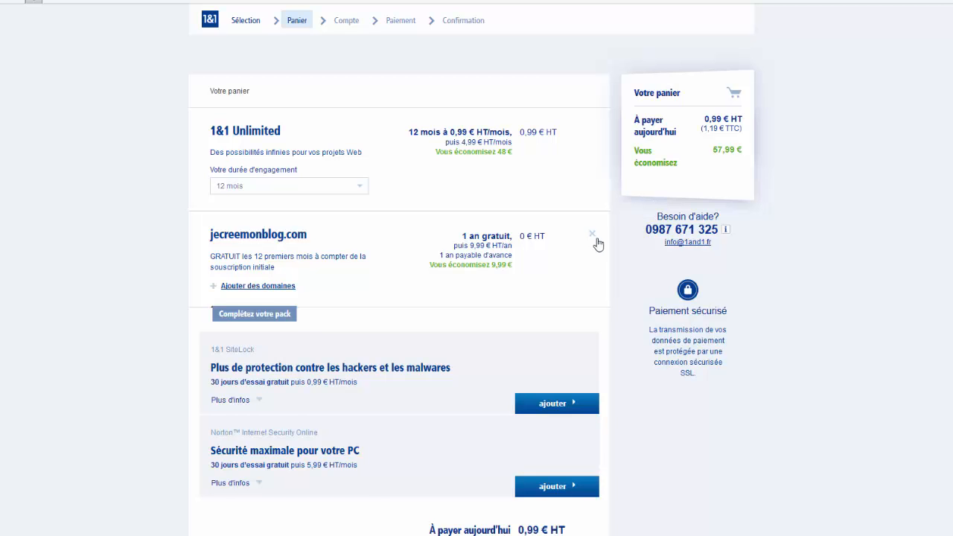
scroll(598, 241, "down", 3)
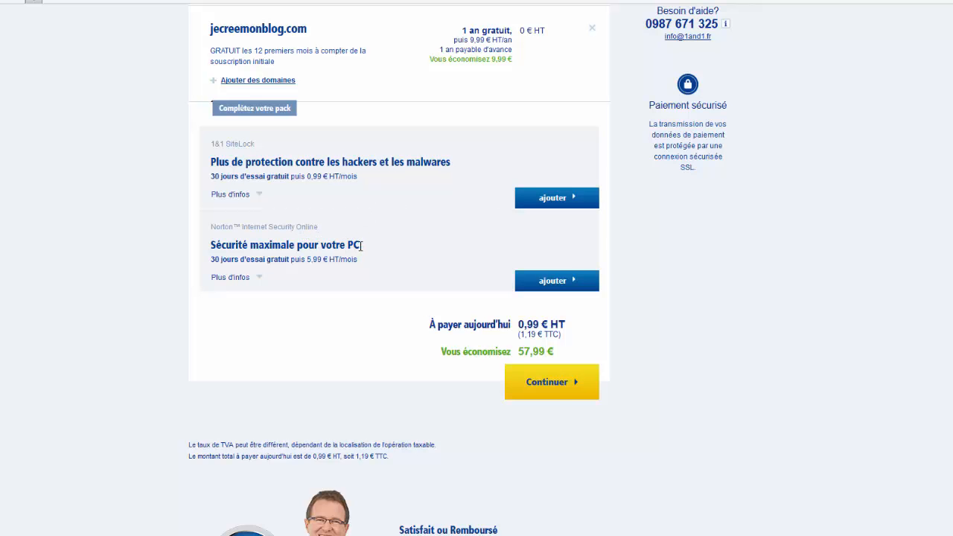
scroll(360, 246, "up", 3)
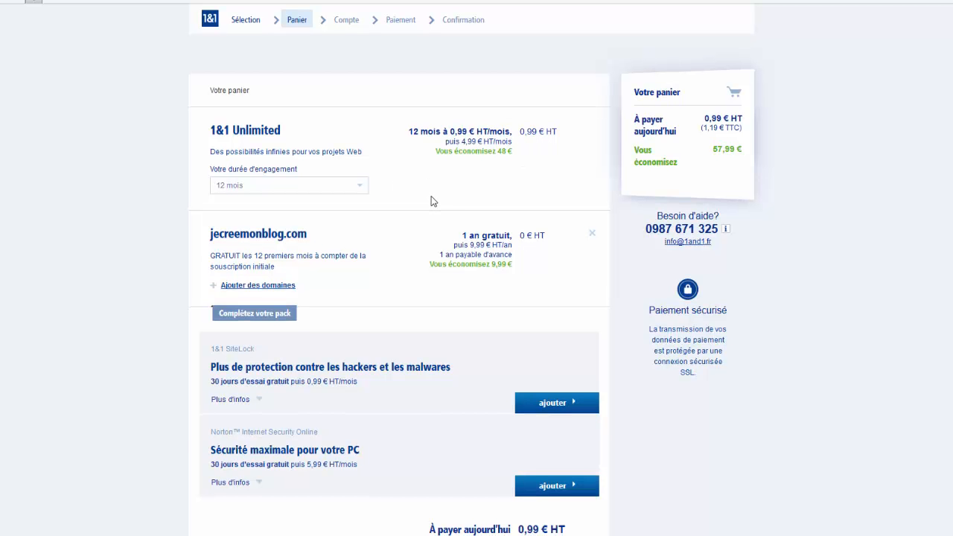
scroll(432, 201, "down", 5)
Continue from the cart to create a new customer account and go through its details form
left_click(549, 257)
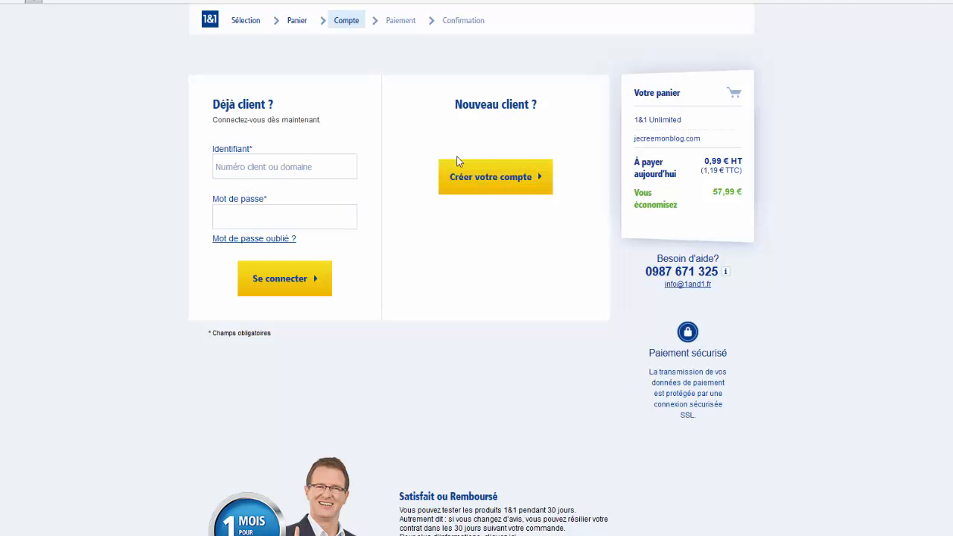
left_click(499, 185)
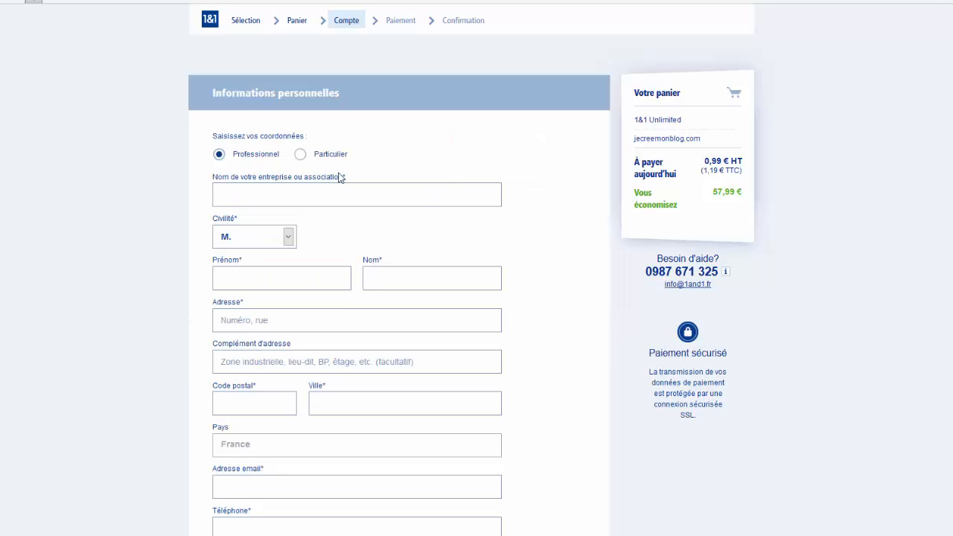
scroll(341, 176, "down", 4)
scroll(316, 200, "down", 5)
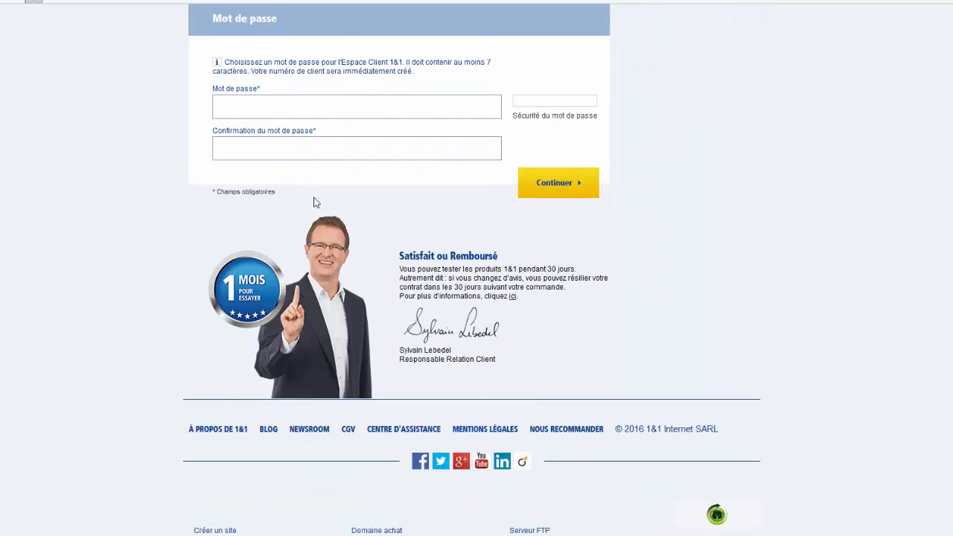
scroll(313, 198, "up", 3)
scroll(314, 200, "up", 6)
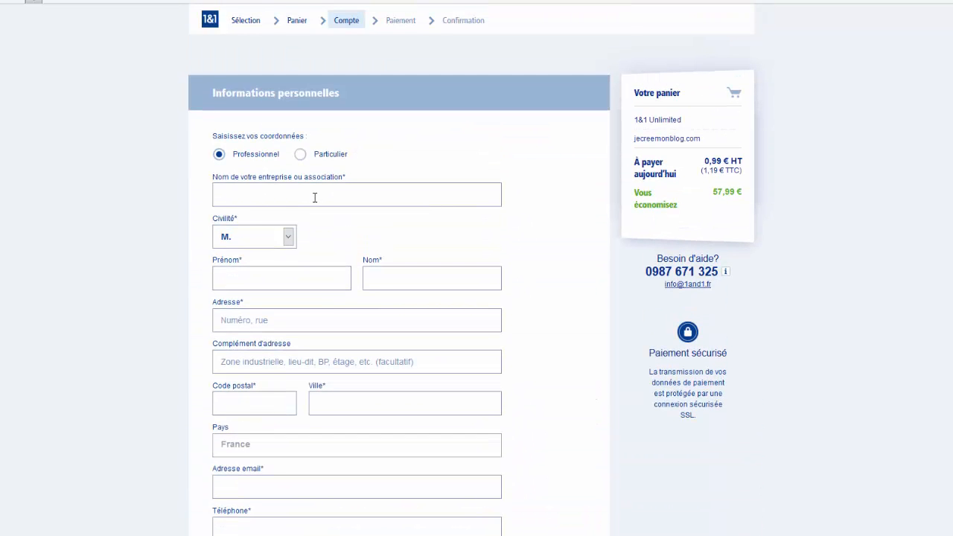
scroll(315, 198, "down", 6)
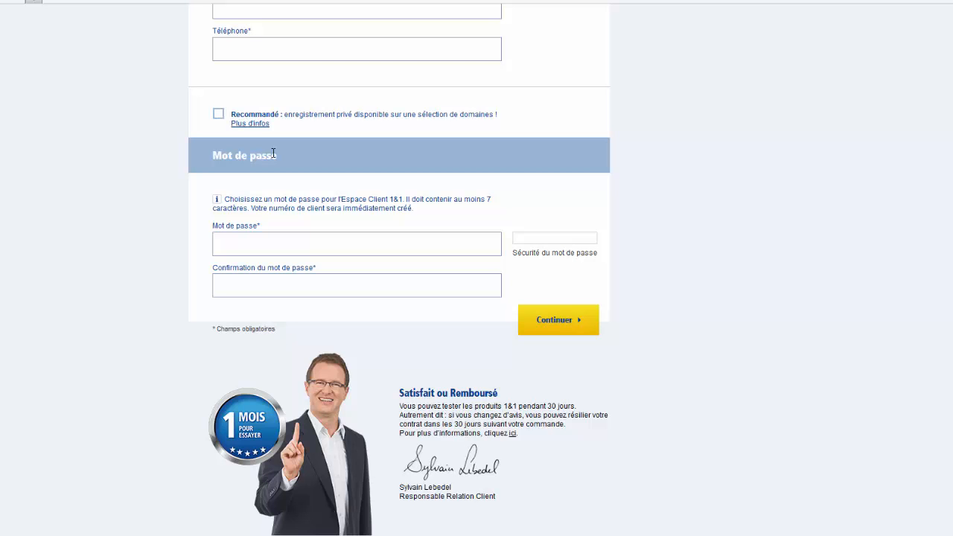
scroll(303, 183, "up", 6)
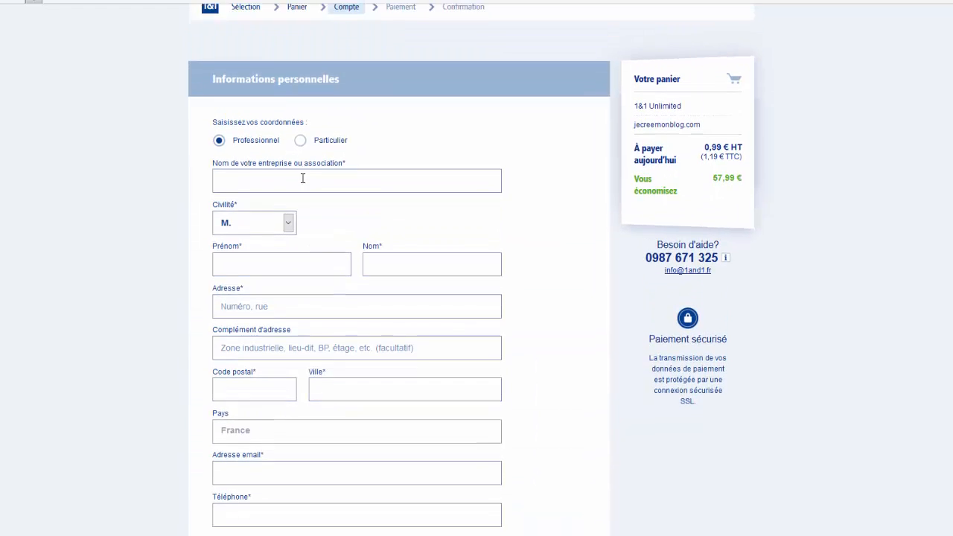
scroll(302, 179, "down", 2)
scroll(302, 179, "down", 3)
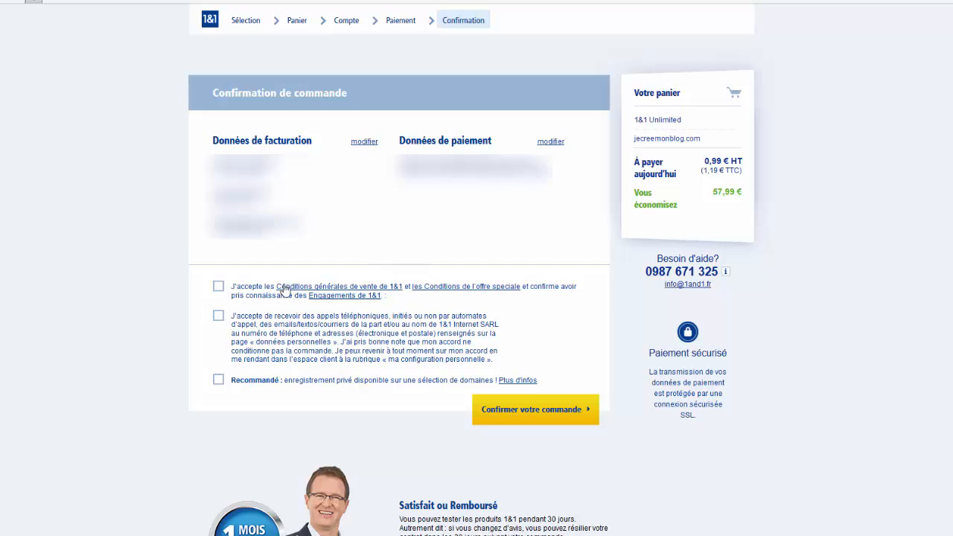
Accept 'J'accepte les Conditions générales' and submit 'Confirmer votre commande'
left_click(218, 290)
left_click(552, 414)
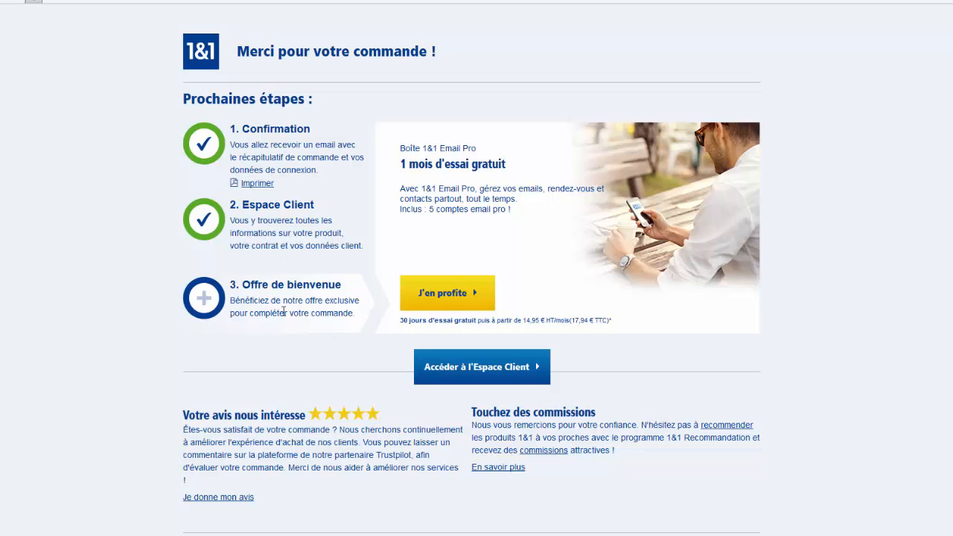
From the Espace Client, start a new website project built with WordPress
left_click(499, 371)
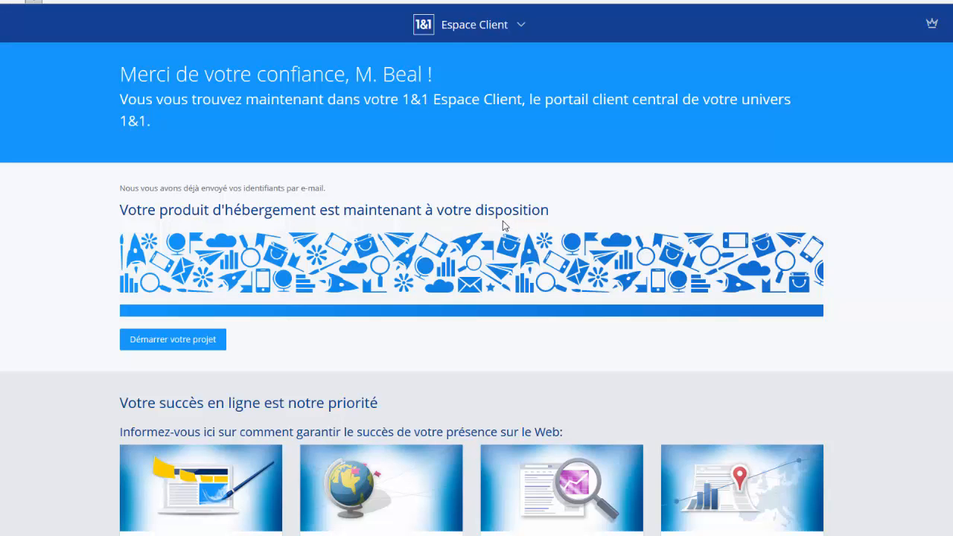
left_click(187, 345)
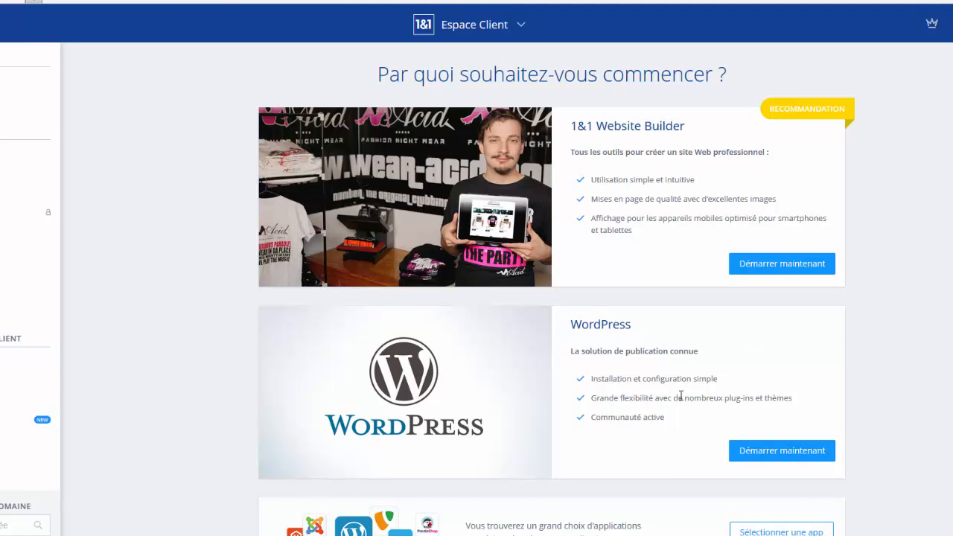
left_click(784, 452)
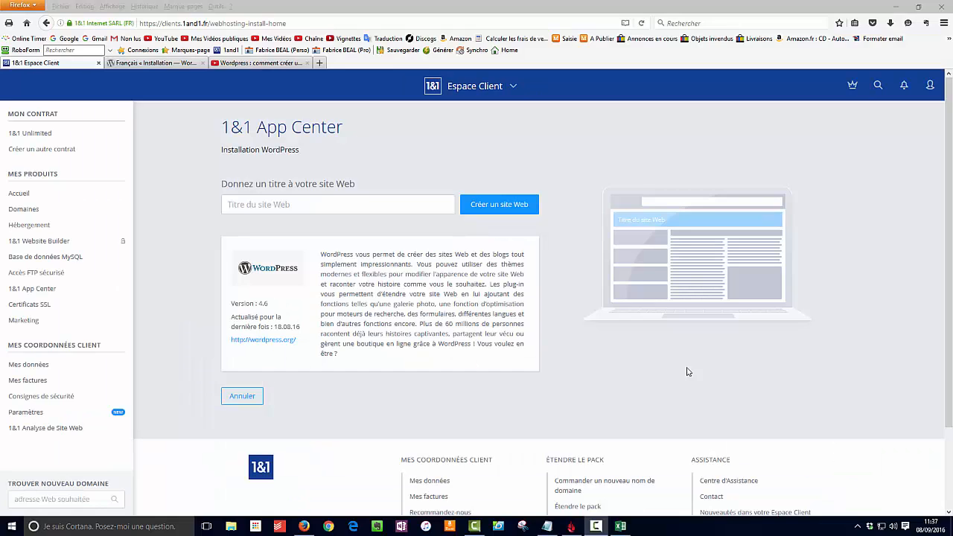
Enter 'Je crée mon blog' in the Titre du site Web field
left_click(359, 208)
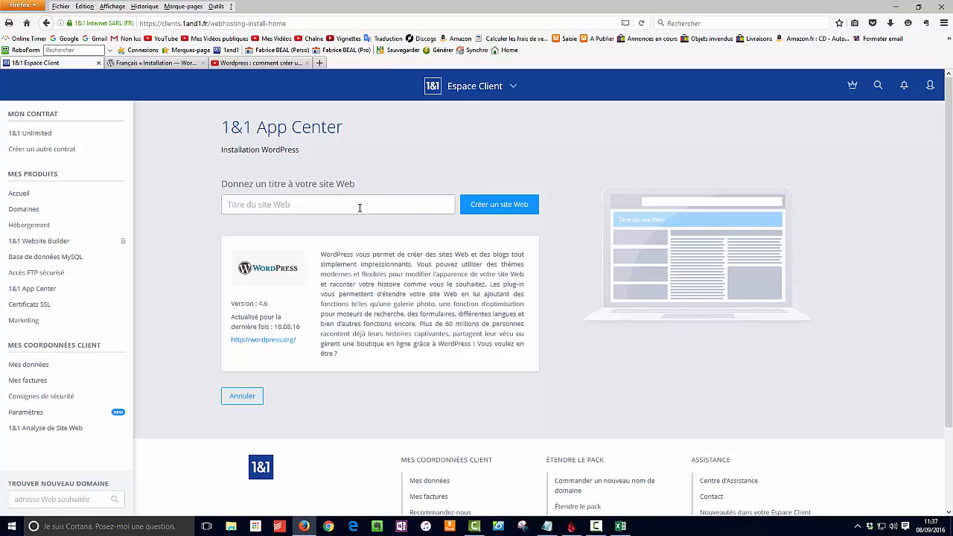
type("Je crée mon blog")
Create the site, enter the administrator login and password, and accept the terms of use
left_click(501, 207)
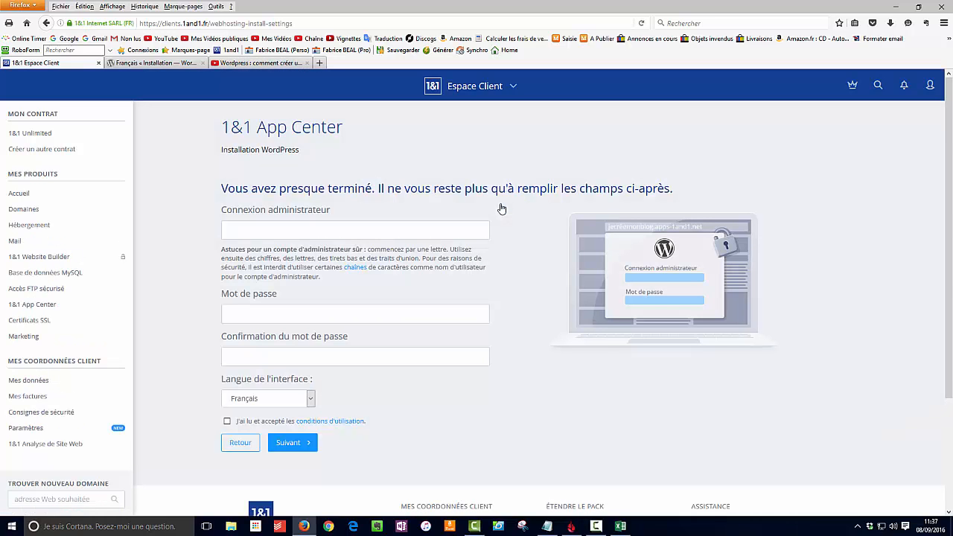
left_click(388, 232)
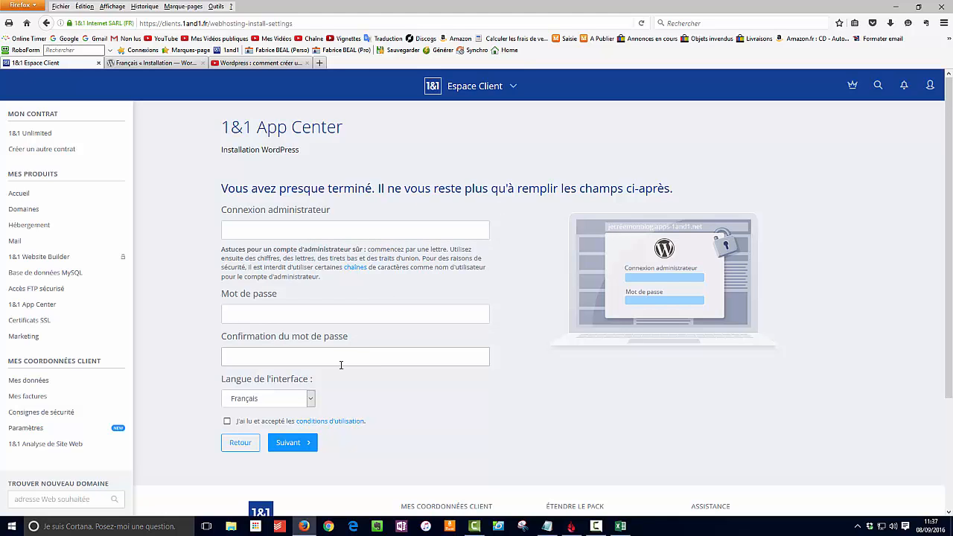
left_click(371, 233)
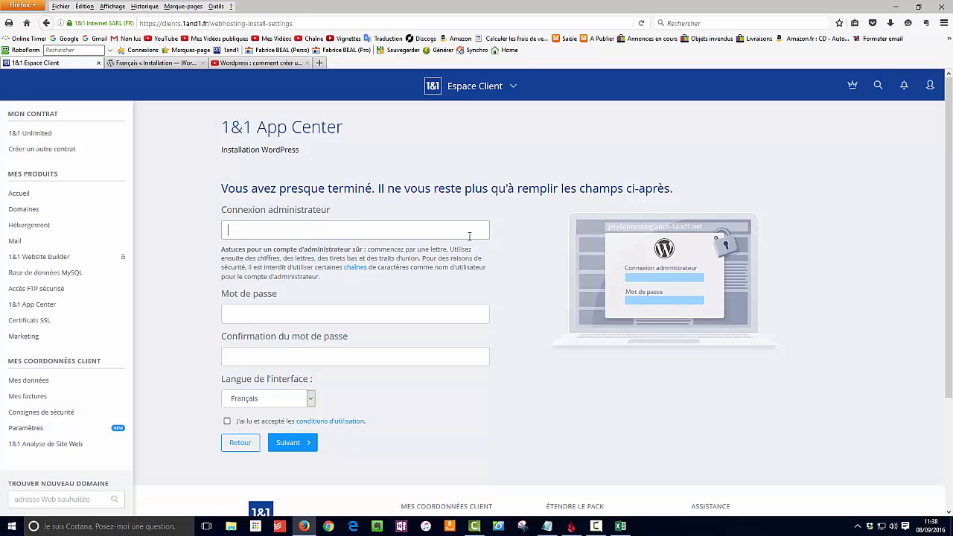
left_click(469, 236)
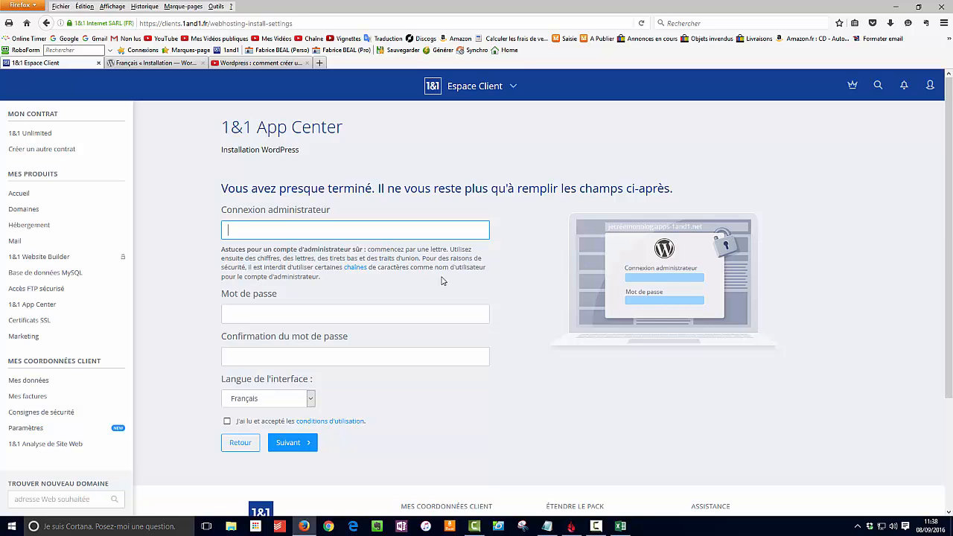
left_click(340, 314)
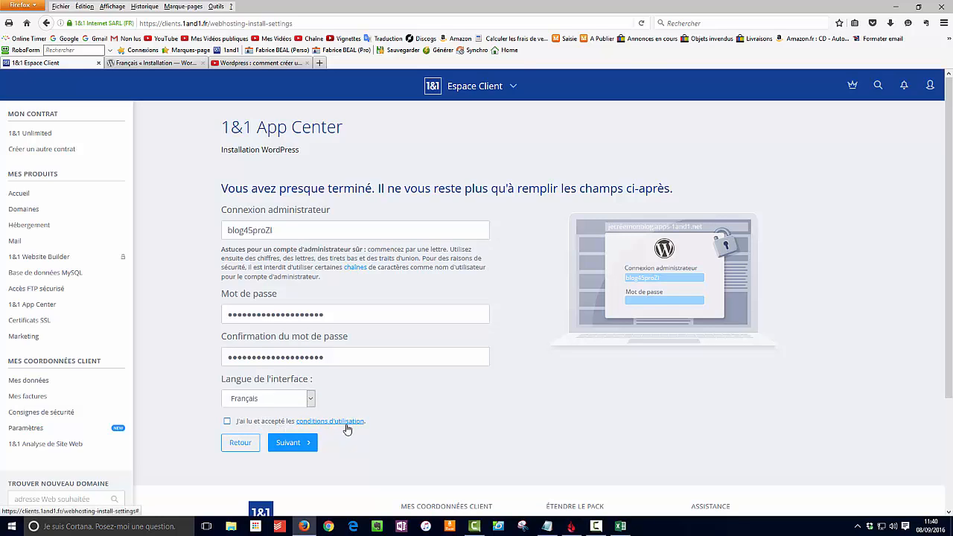
left_click(227, 421)
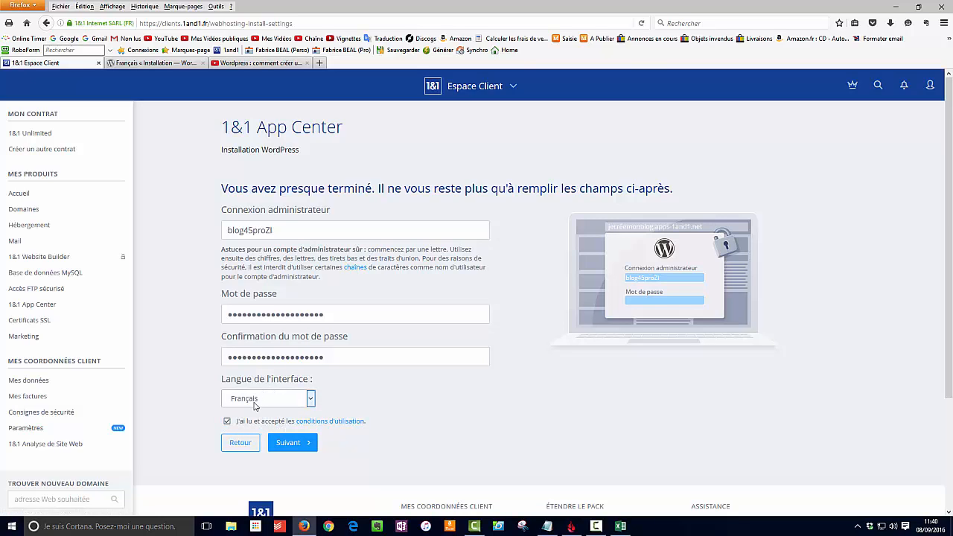
left_click(291, 446)
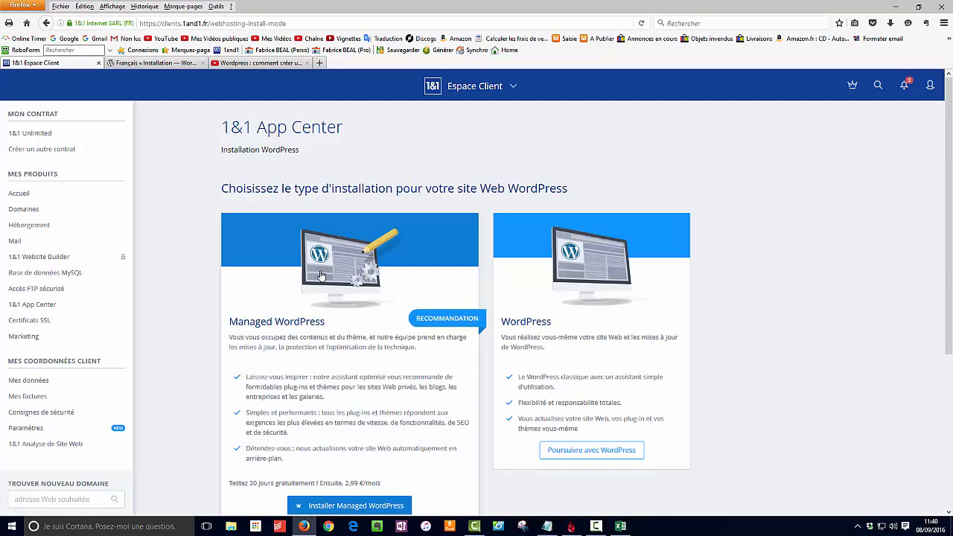
Choose 'Poursuivre avec WordPress' for a classic, self-managed WordPress installation
scroll(350, 274, "down", 1)
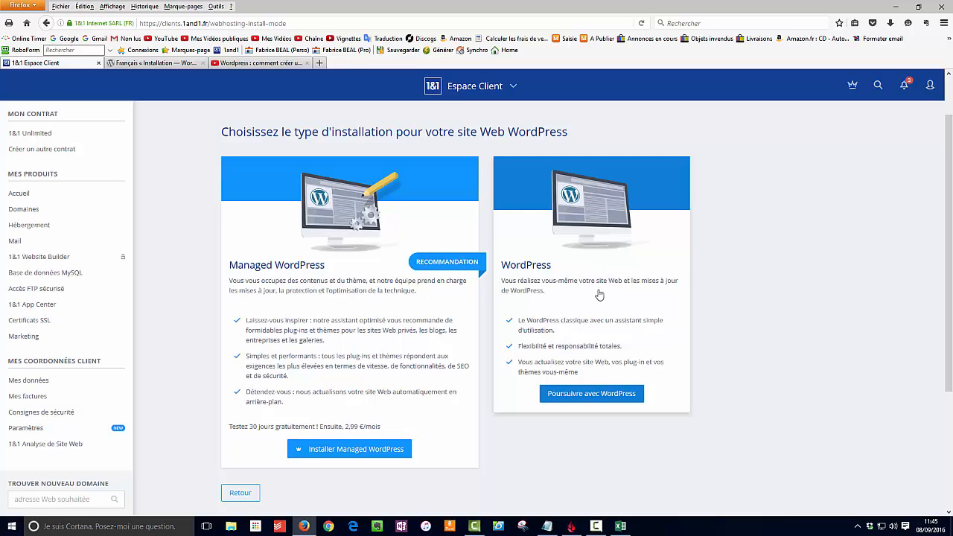
left_click(598, 397)
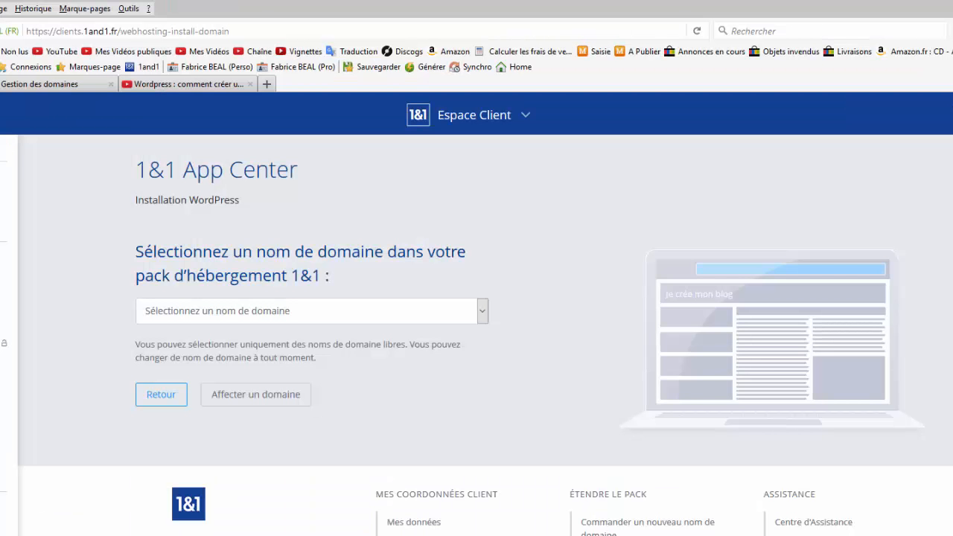
Assign jecreemonblog.com as the WordPress site's domain to launch the installation
left_click(322, 320)
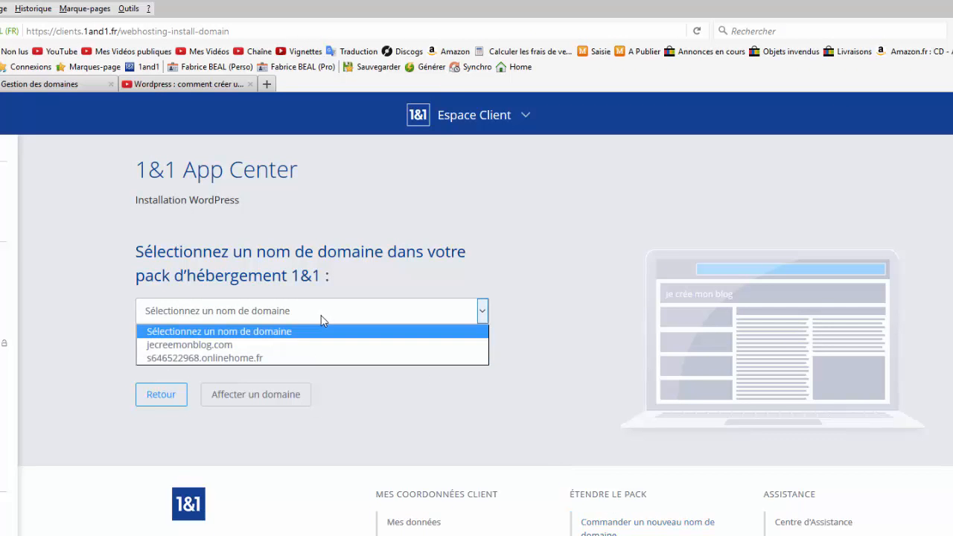
left_click(208, 344)
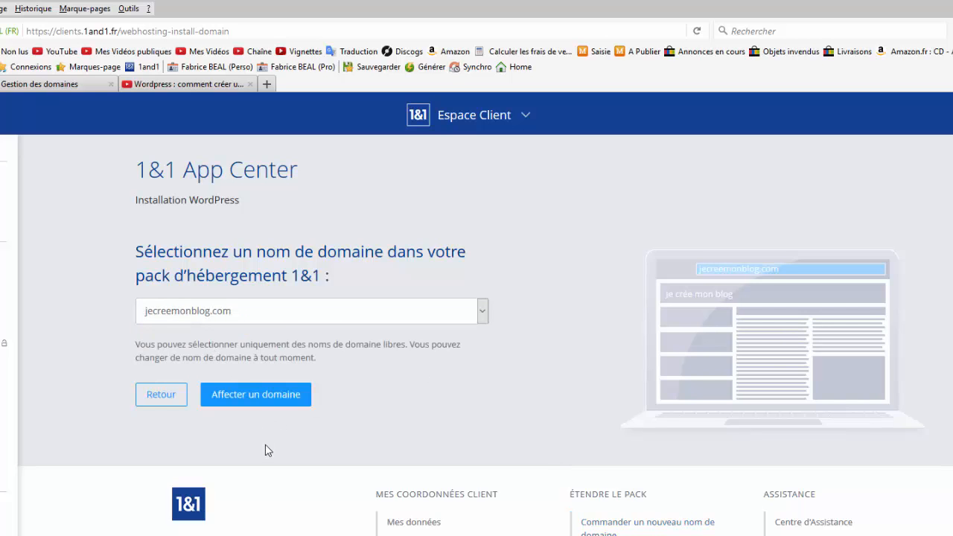
left_click(267, 400)
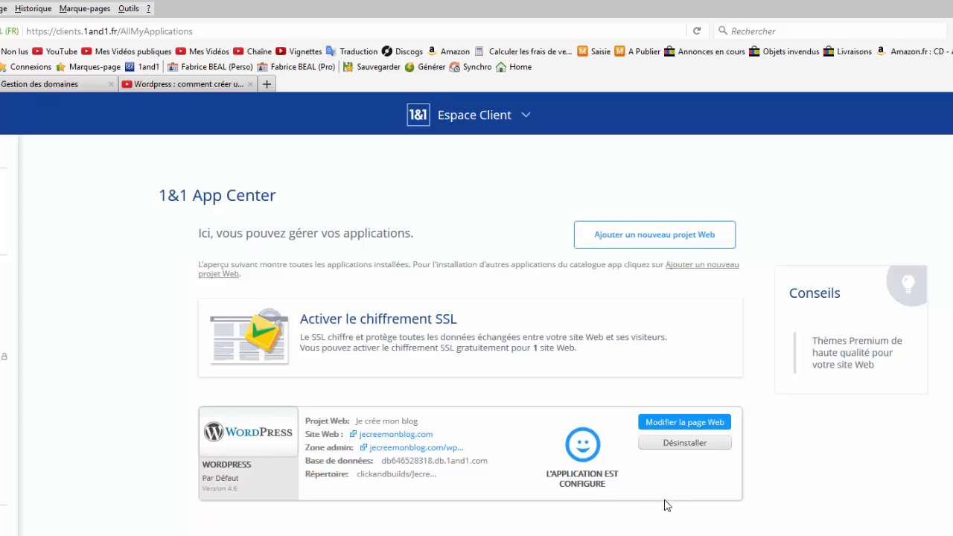
Open jecreemonblog.com from its App Center entry to view the live blog's 'Hello world!' post
left_click(396, 436)
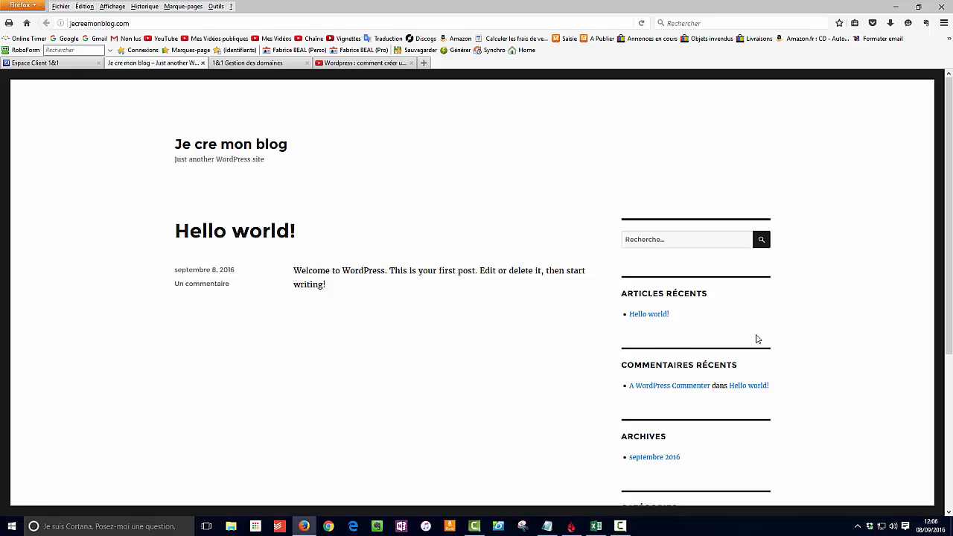
Return to the '1&1 Gestion des domaines' tab and show the customer account details panel
left_click(273, 65)
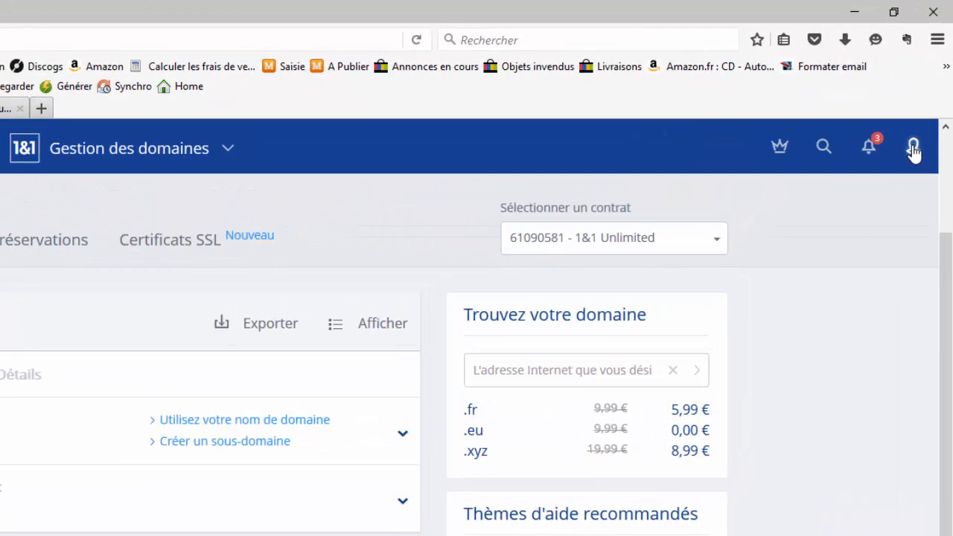
left_click(914, 148)
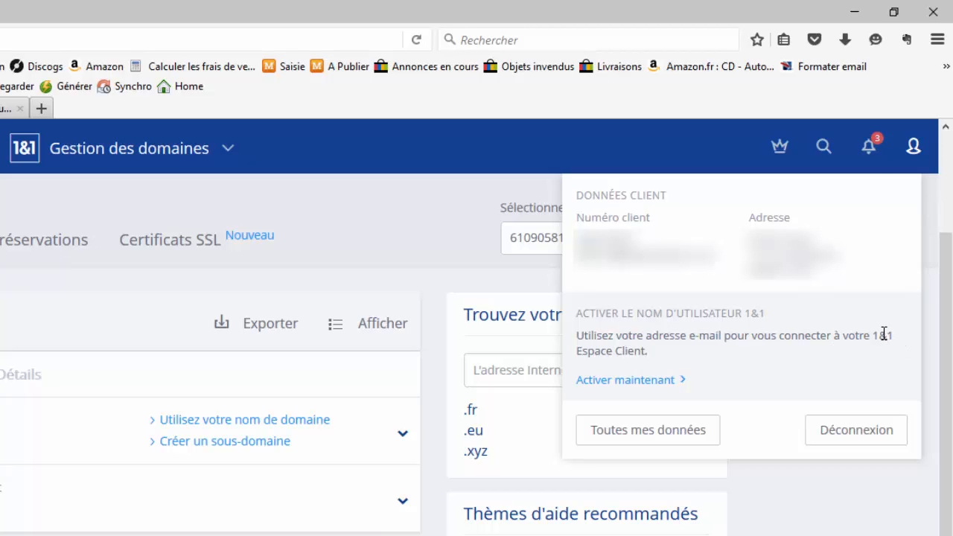
Request the e-mail address as the 1&1 username via 'Activer maintenant', pasting it into the confirmation field
left_click(633, 384)
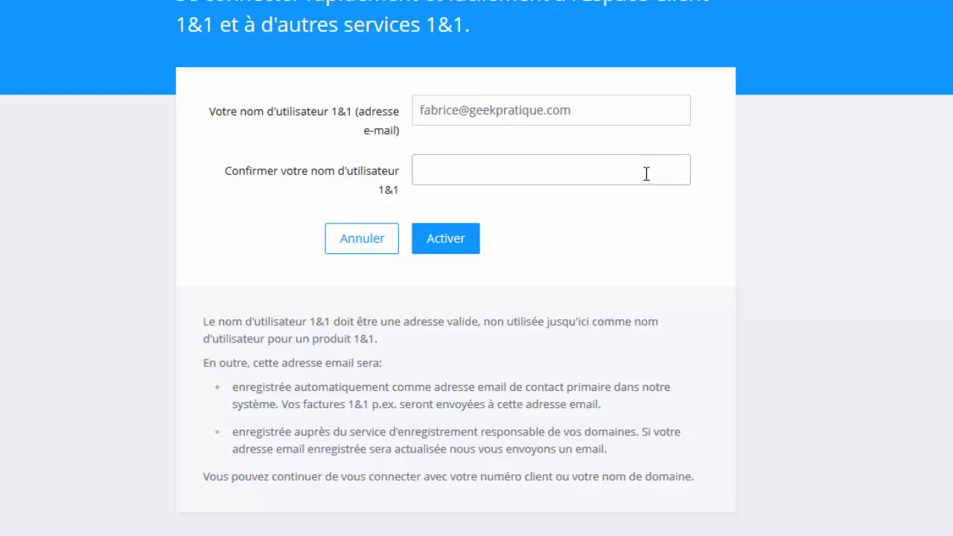
left_click(640, 173)
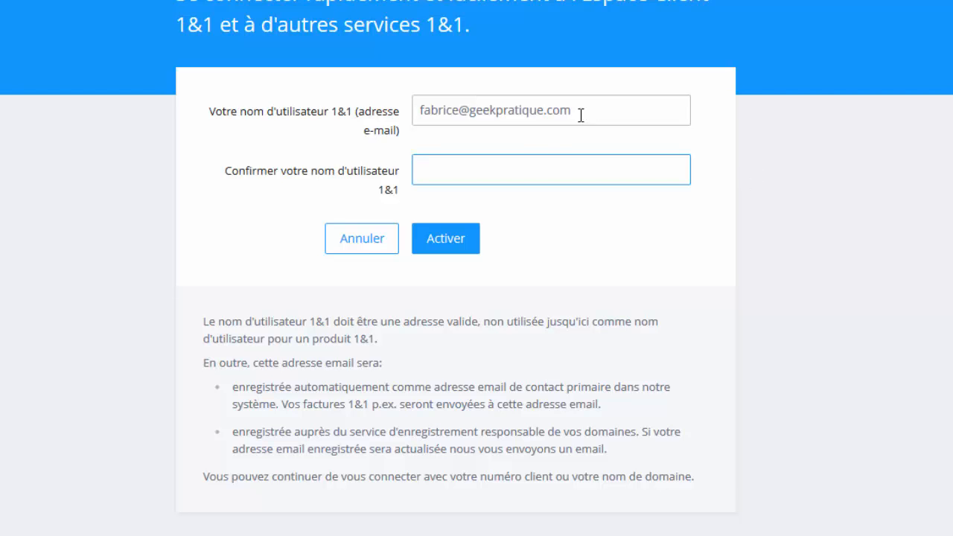
key("ctrl+v")
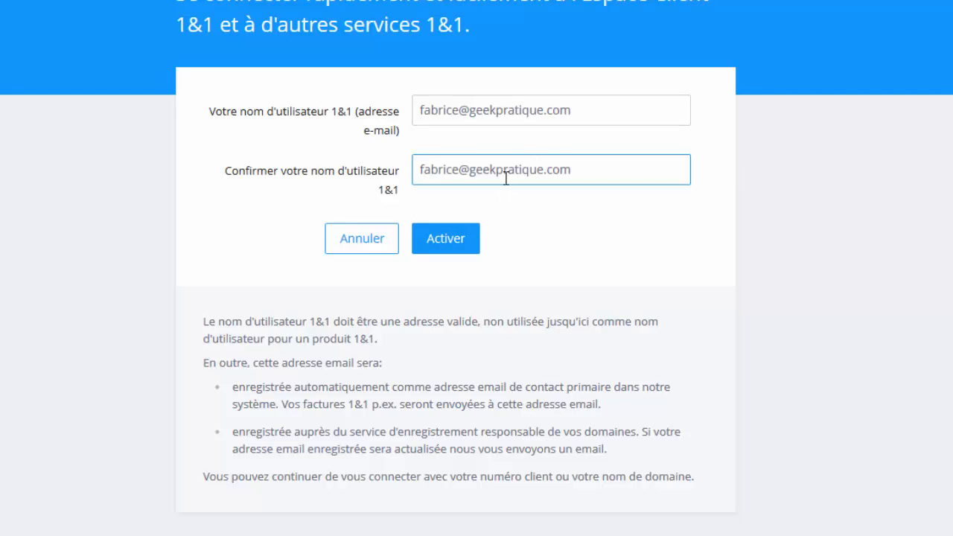
left_click(447, 242)
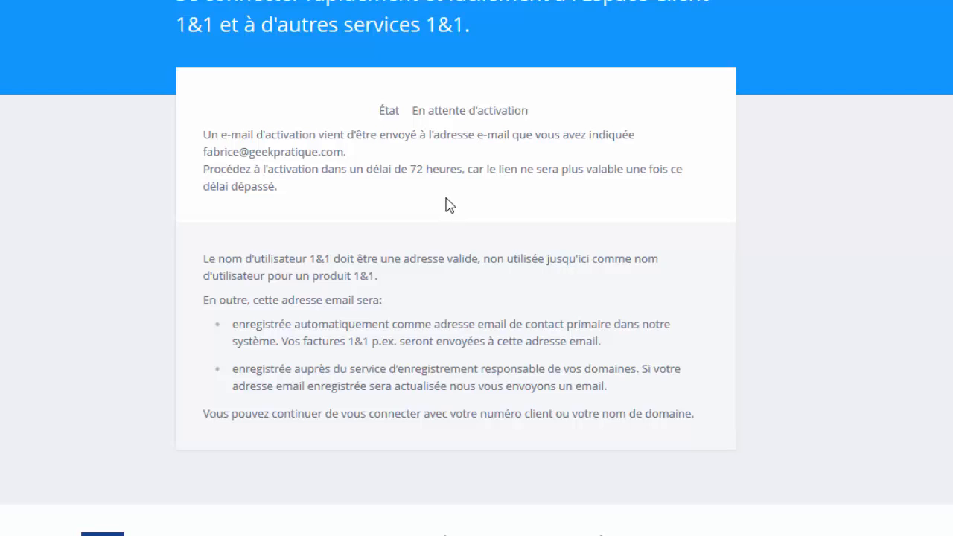
mouse_move(177, 535)
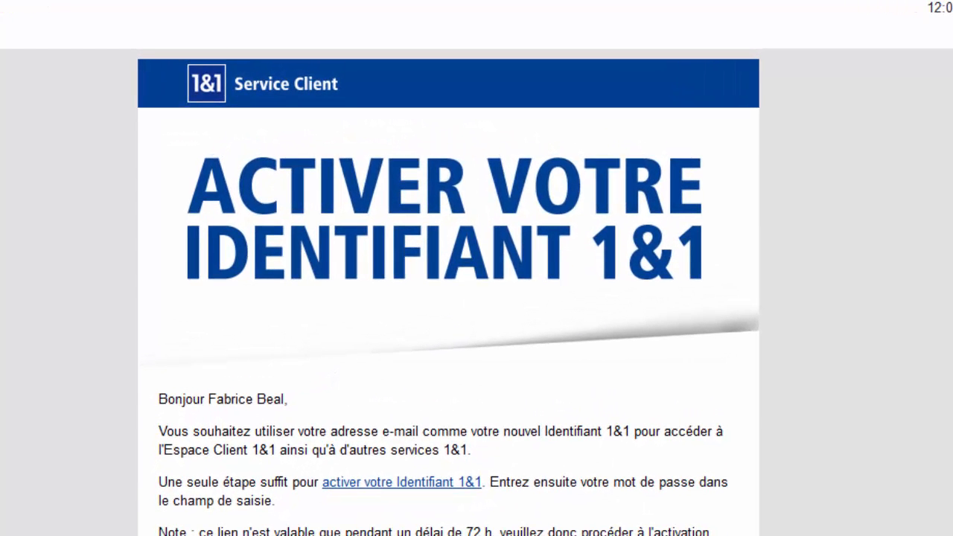
Follow the 'activer votre Identifiant 1&1' link in the activation e-mail and confirm with Activer
scroll(136, 121, "down", 5)
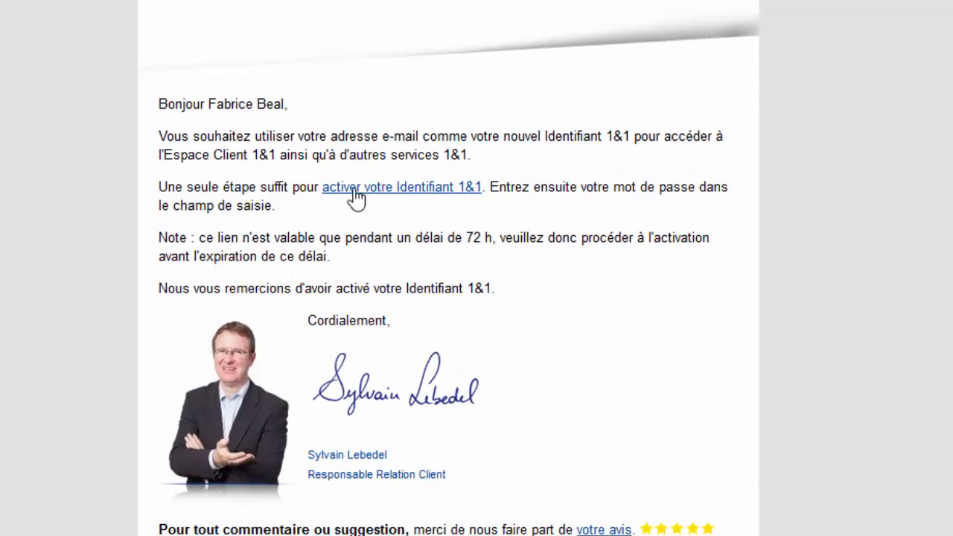
left_click(426, 197)
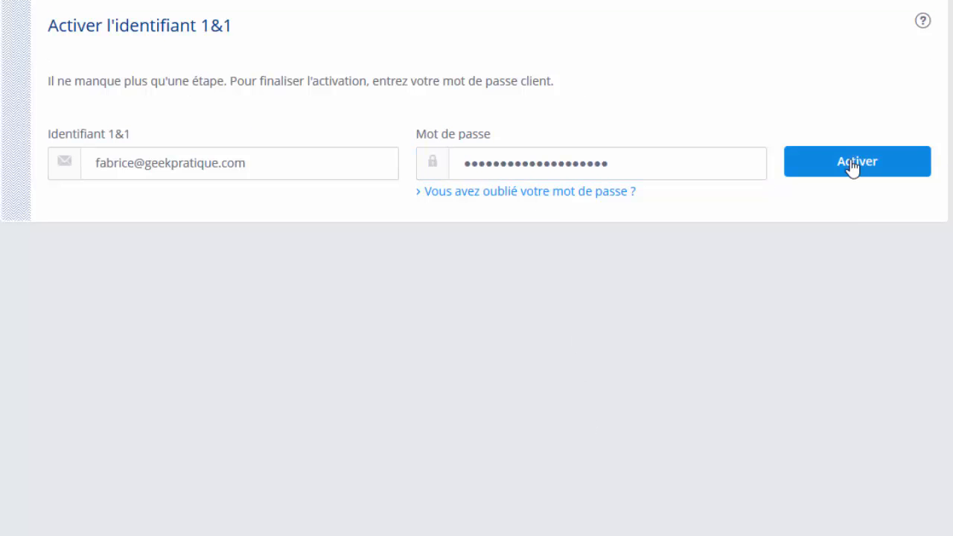
left_click(853, 164)
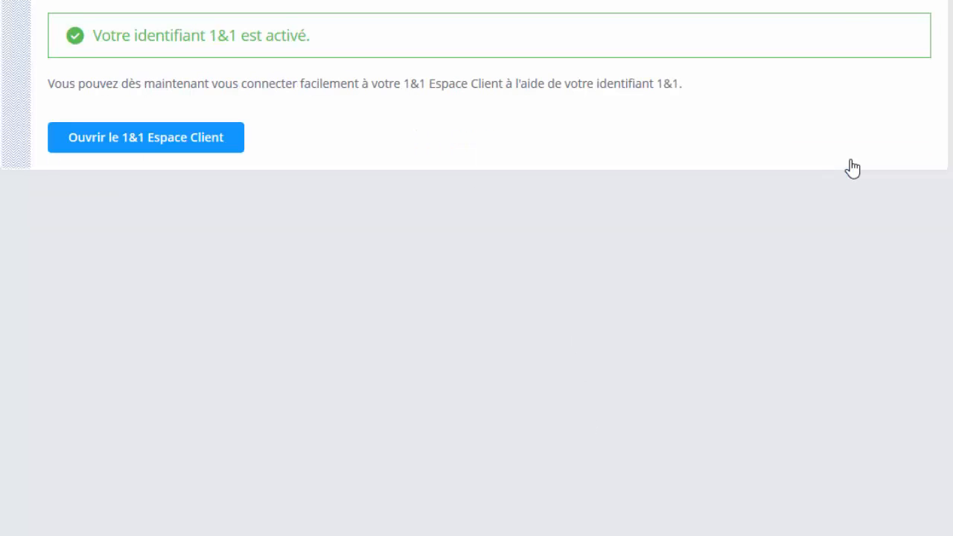